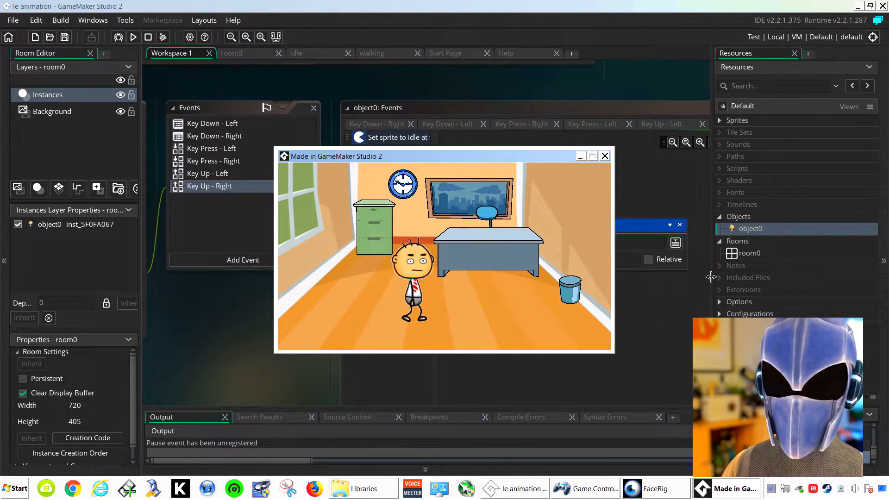
Step: Arrange the controller Test dialog beside the running game window
{"action": "left_click", "coordinate": [596, 496]}
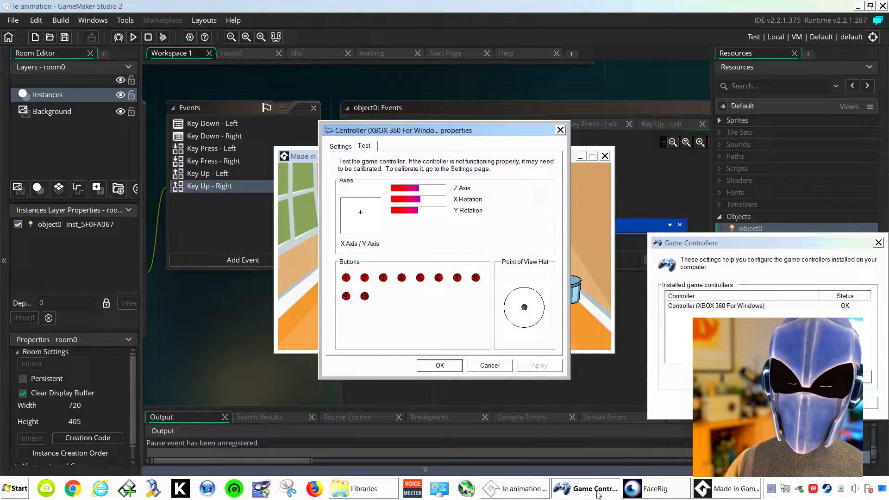
{"action": "mouse_move", "coordinate": [486, 125]}
{"action": "left_mouse_down"}
{"action": "mouse_move", "coordinate": [458, 142]}
{"action": "mouse_move", "coordinate": [531, 150]}
{"action": "left_mouse_up"}
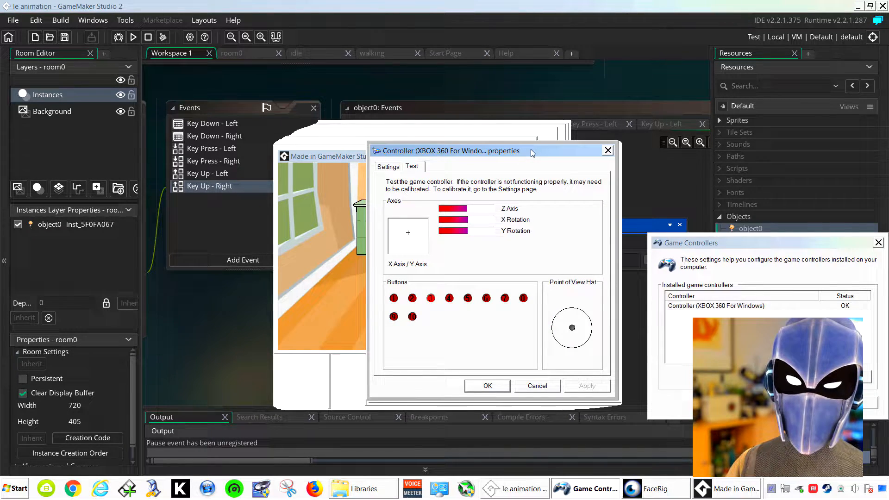
{"action": "left_click_drag", "start_coordinate": [530, 150], "coordinate": [730, 166]}
{"action": "left_click", "coordinate": [571, 225]}
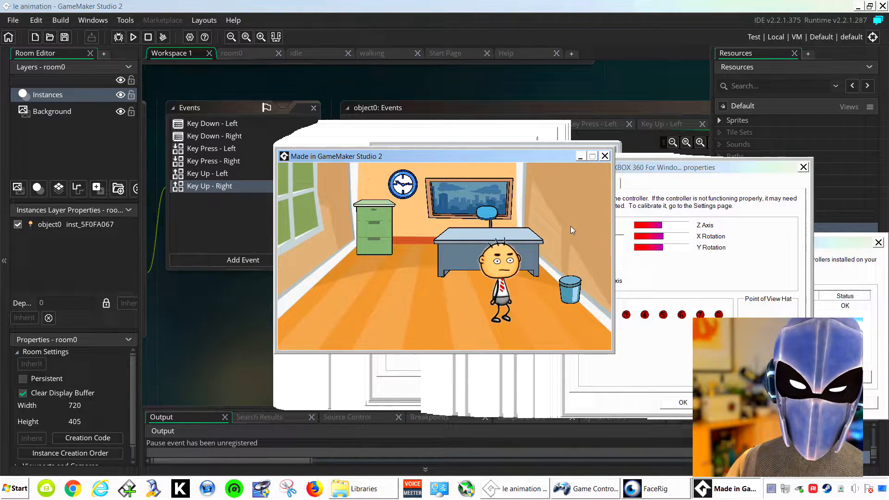
Step: Walk the character left and right while watching the controller's D-pad response
{"action": "key", "text": "Left"}
{"action": "key", "text": "Right"}
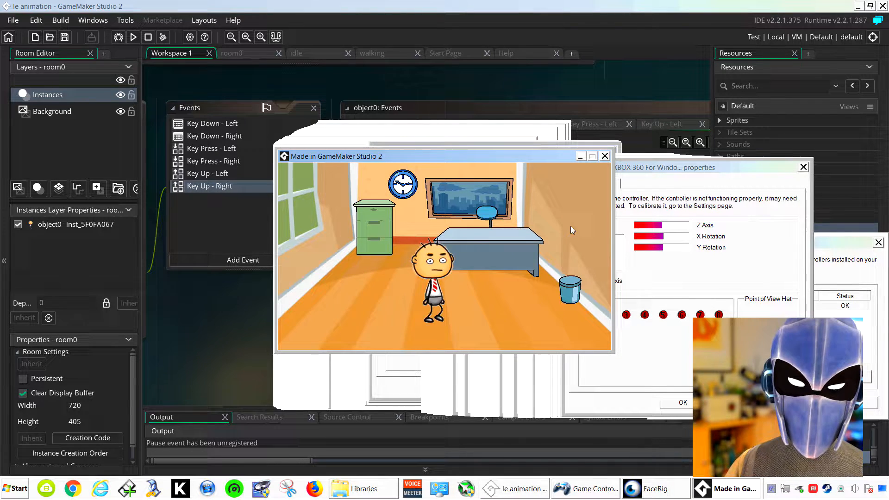
{"action": "left_click_drag", "start_coordinate": [667, 167], "coordinate": [486, 131]}
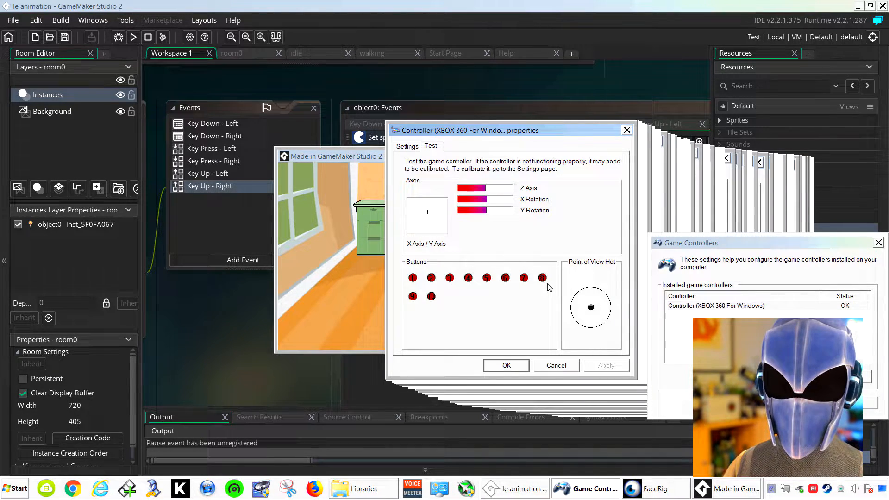
{"action": "key", "text": "alt+Tab"}
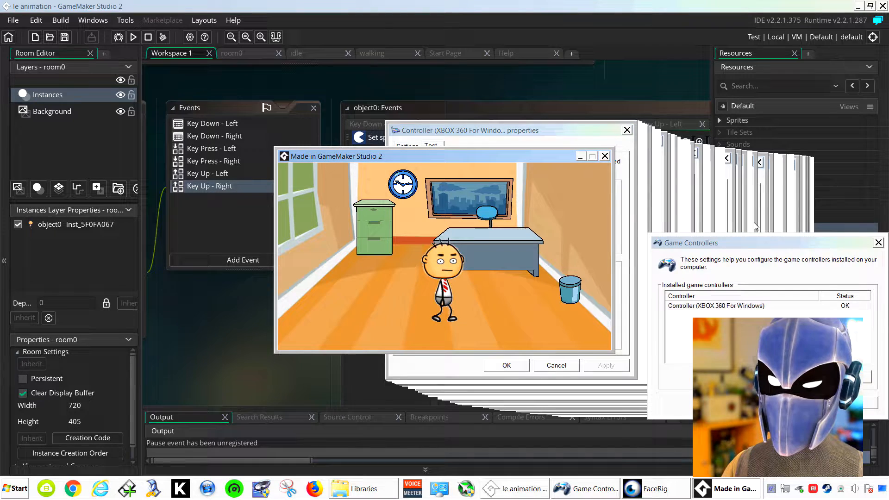
{"action": "left_click", "coordinate": [846, 257]}
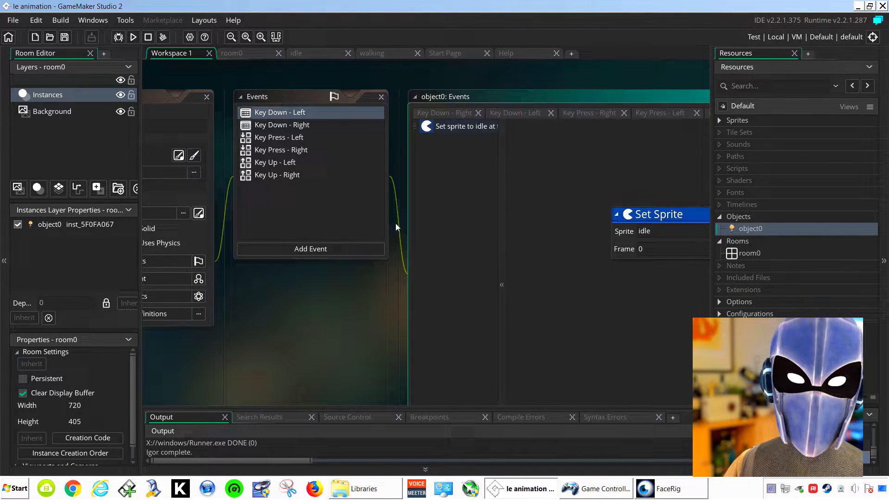
Step: Add a Step event to object0 after reviewing the Key Down - Right actions
{"action": "left_click", "coordinate": [308, 126]}
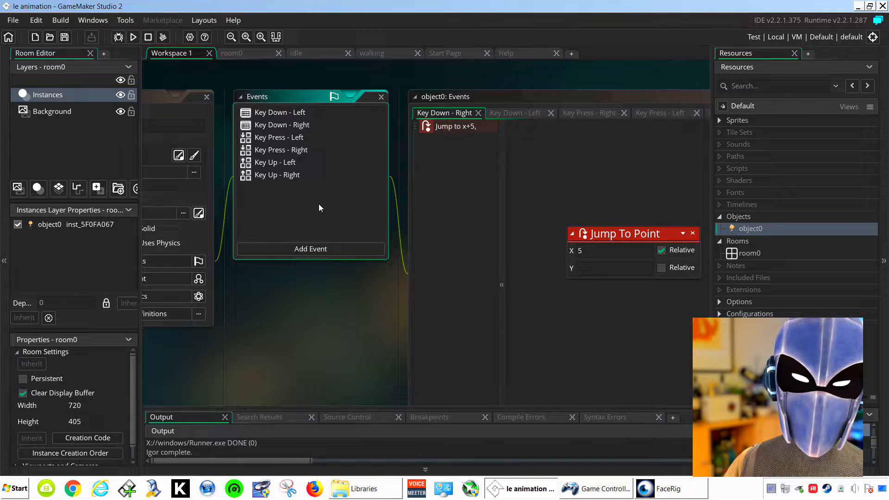
{"action": "left_click", "coordinate": [316, 250]}
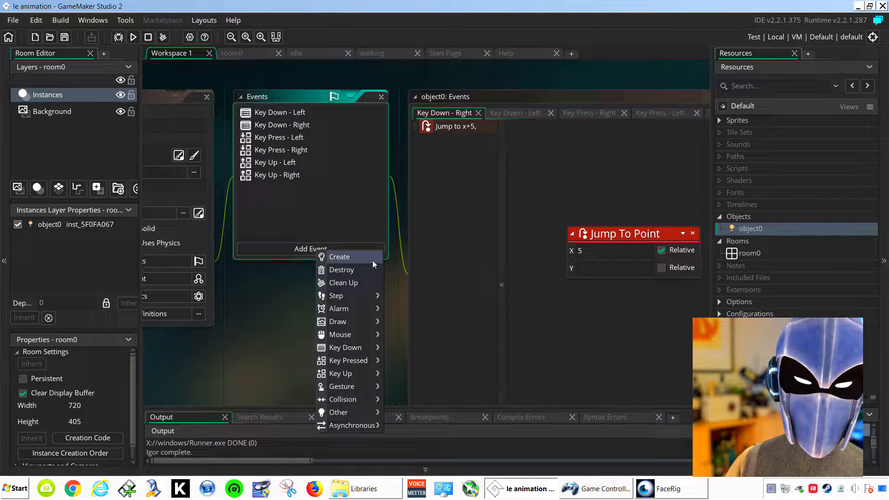
{"action": "left_click", "coordinate": [403, 293]}
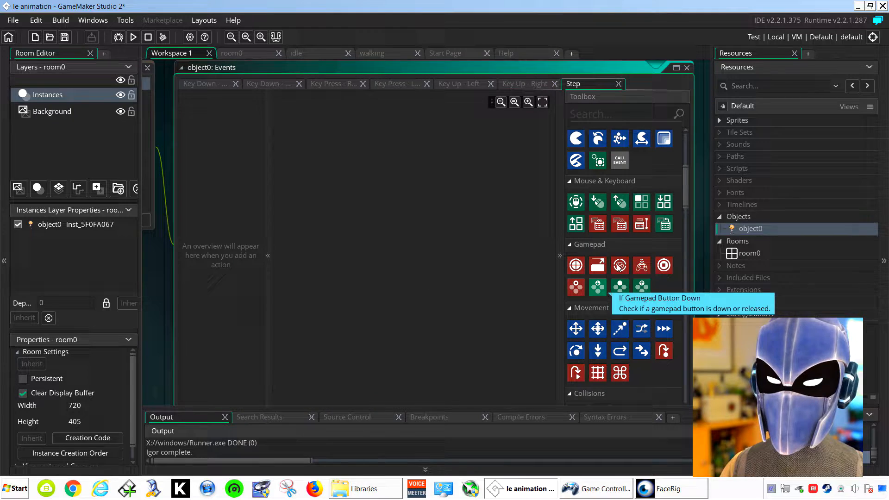
Step: Check D-Pad Right in the Step event and jump the character 5 px right, relative
{"action": "mouse_move", "coordinate": [598, 289]}
{"action": "left_mouse_down"}
{"action": "mouse_move", "coordinate": [514, 252]}
{"action": "mouse_move", "coordinate": [407, 222]}
{"action": "left_mouse_up"}
{"action": "left_click", "coordinate": [476, 205]}
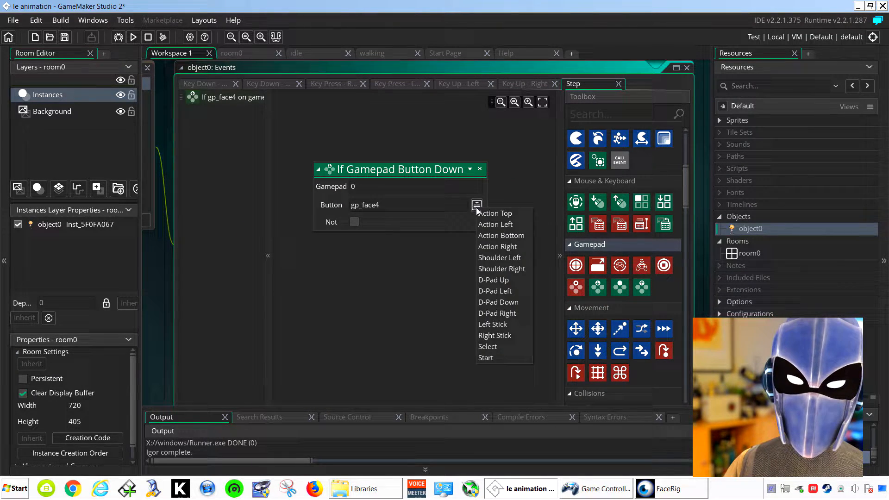
{"action": "left_click", "coordinate": [512, 314]}
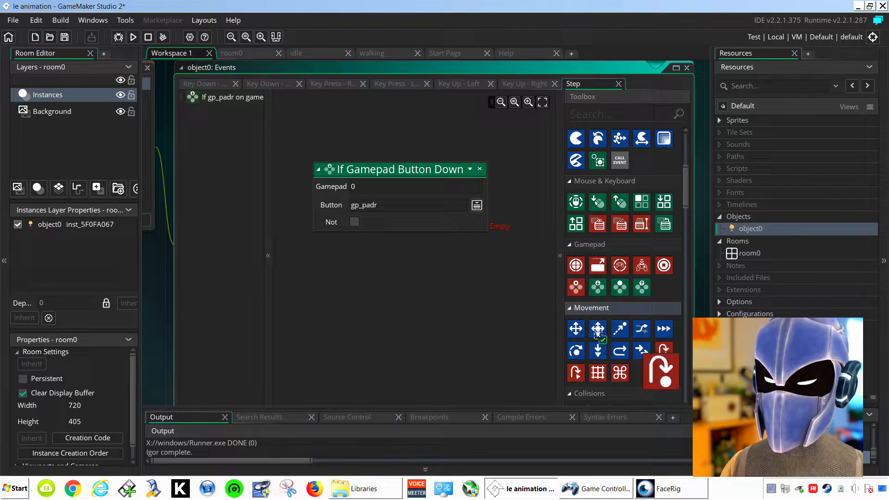
{"action": "left_click_drag", "start_coordinate": [663, 351], "coordinate": [492, 288]}
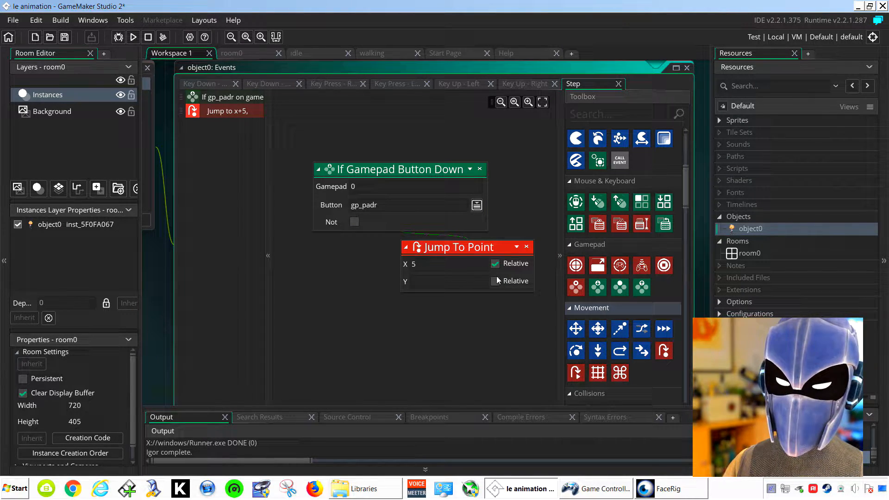
{"action": "left_click", "coordinate": [134, 38]}
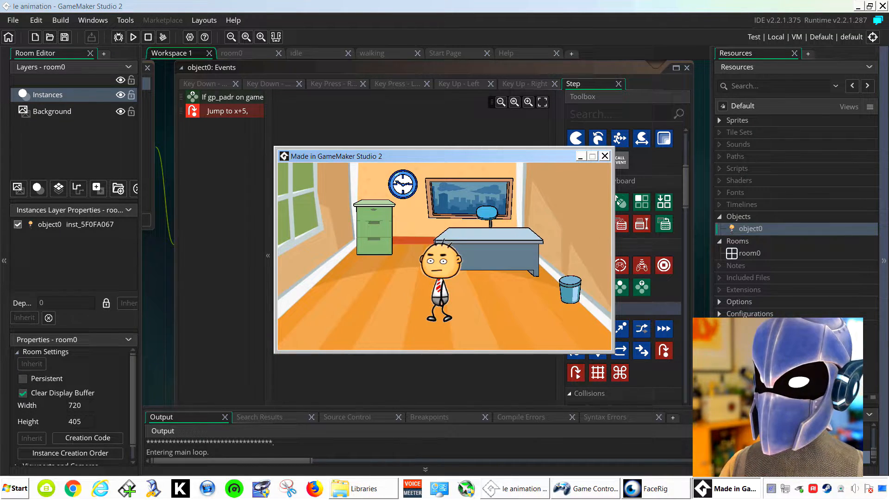
{"action": "key", "text": "alt+Tab"}
{"action": "left_click_drag", "start_coordinate": [480, 179], "coordinate": [522, 169]}
{"action": "left_click", "coordinate": [380, 268]}
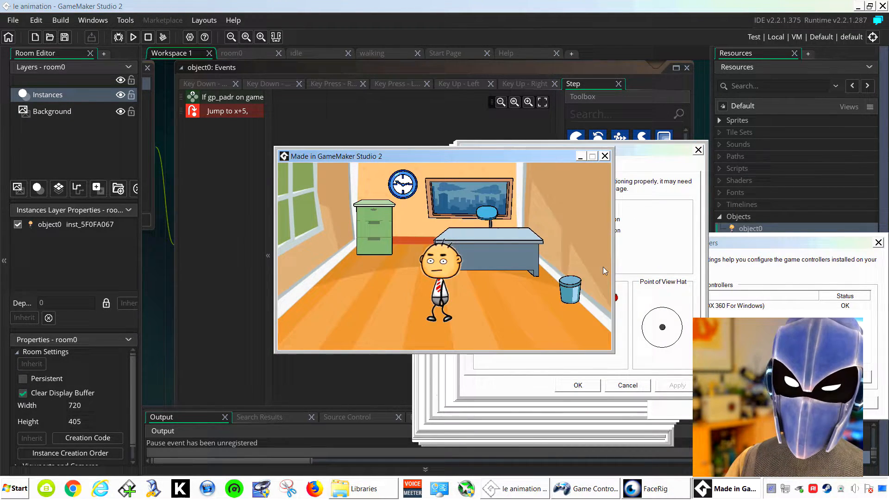
{"action": "left_click", "coordinate": [668, 258]}
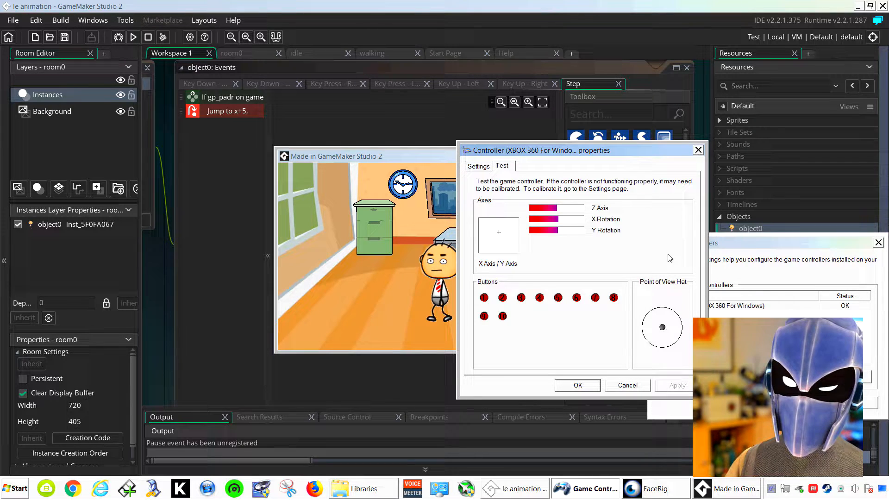
{"action": "left_click", "coordinate": [375, 245]}
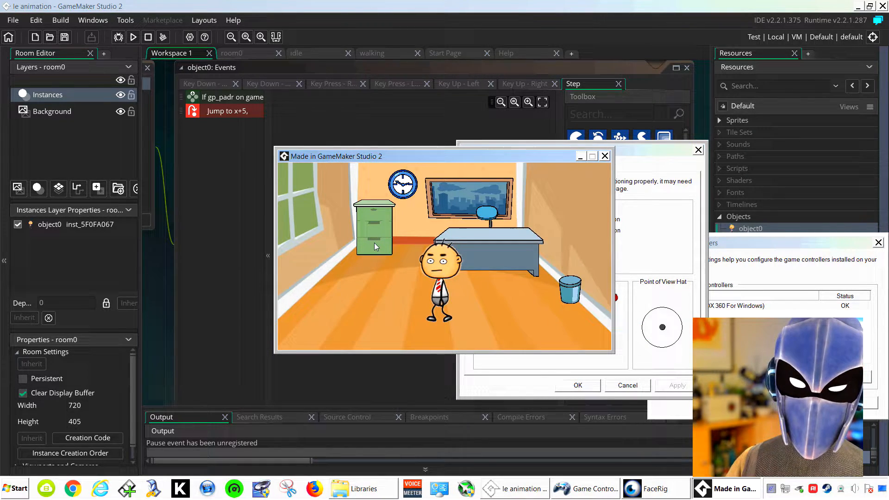
{"action": "key", "text": "Right"}
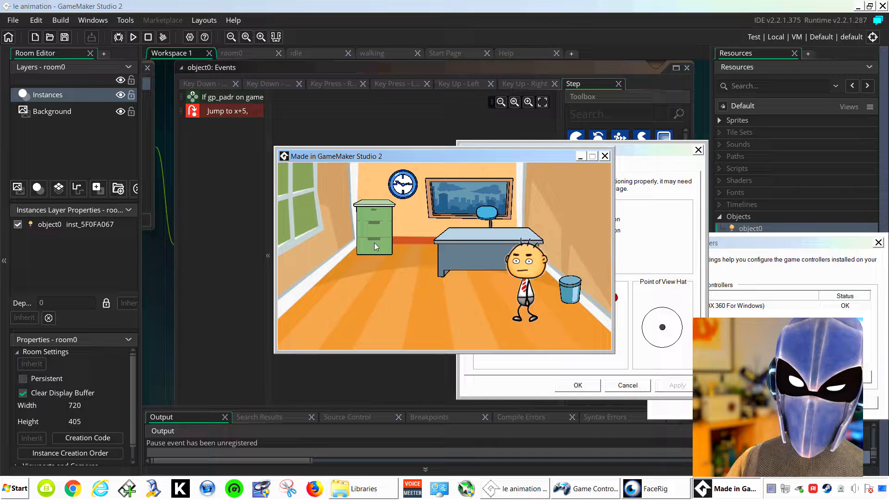
{"action": "key", "text": "Right"}
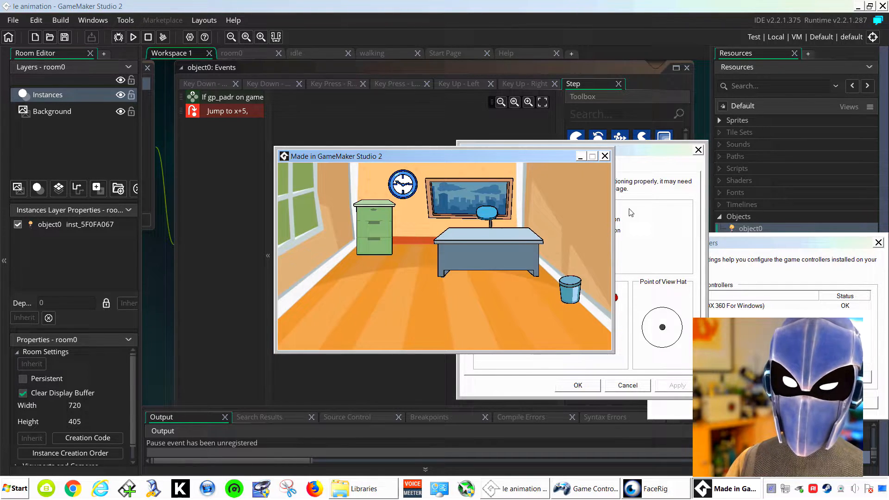
{"action": "key", "text": "Escape"}
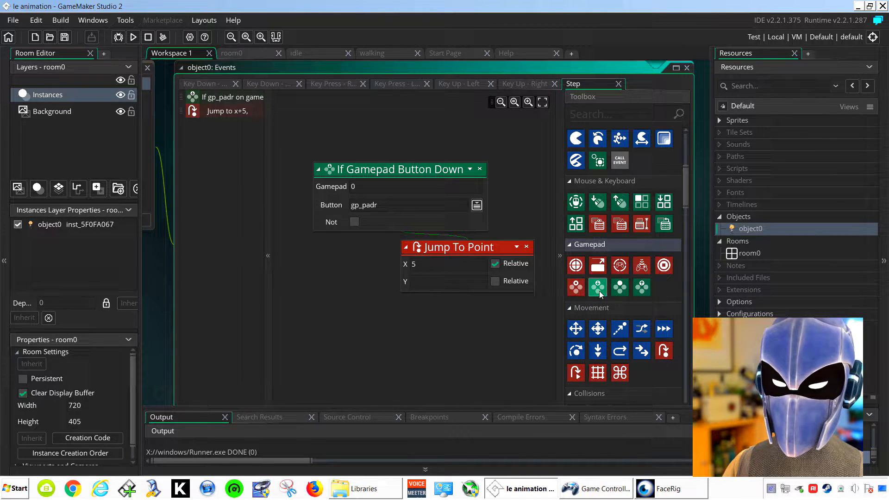
Step: Add a D-Pad Left check with a Jump To Point moving the character -5 px in X
{"action": "left_click_drag", "start_coordinate": [598, 291], "coordinate": [410, 125]}
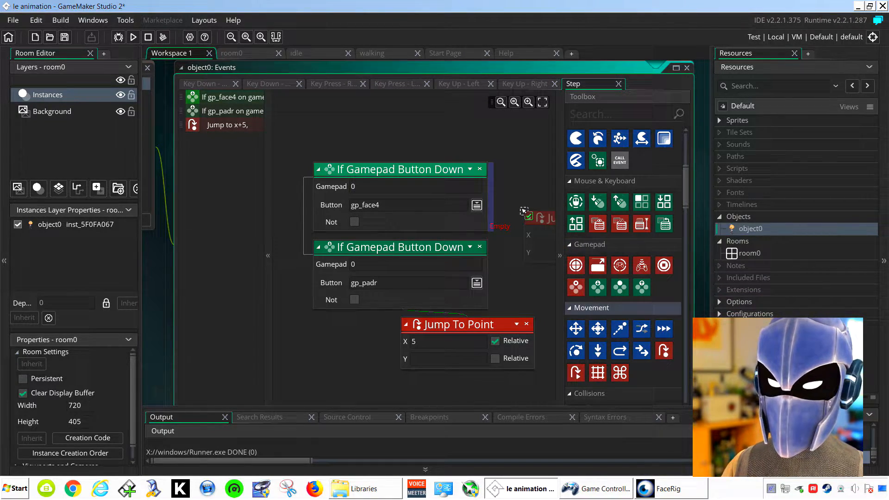
{"action": "left_click_drag", "start_coordinate": [664, 355], "coordinate": [522, 211]}
{"action": "left_click", "coordinate": [476, 204]}
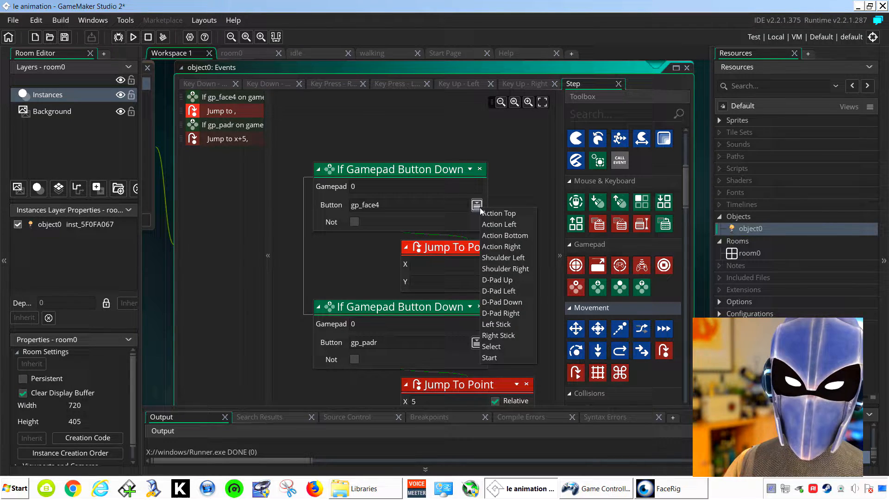
{"action": "left_click", "coordinate": [518, 292]}
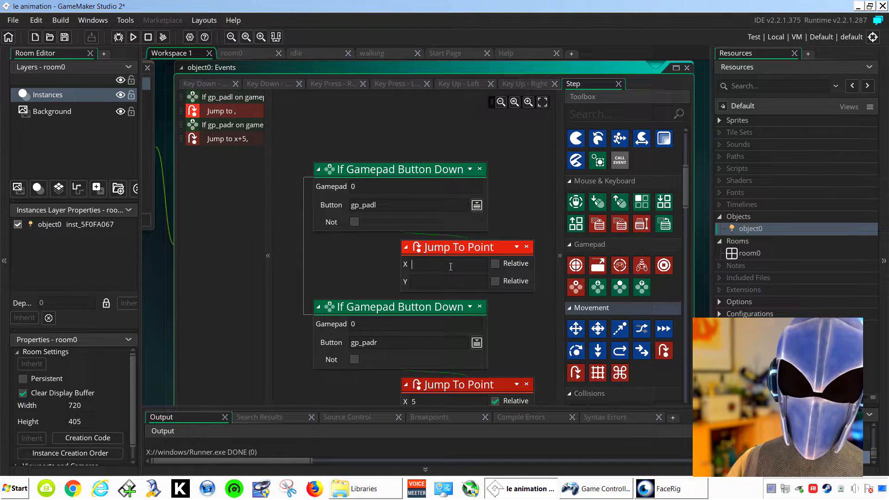
{"action": "type", "text": "-5"}
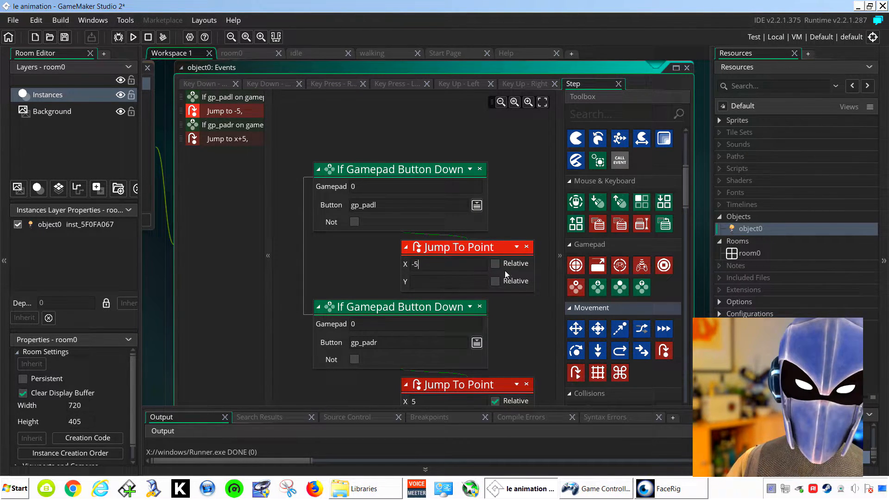
Step: Run the game, walk the character both ways, then close it
{"action": "key", "text": "F5"}
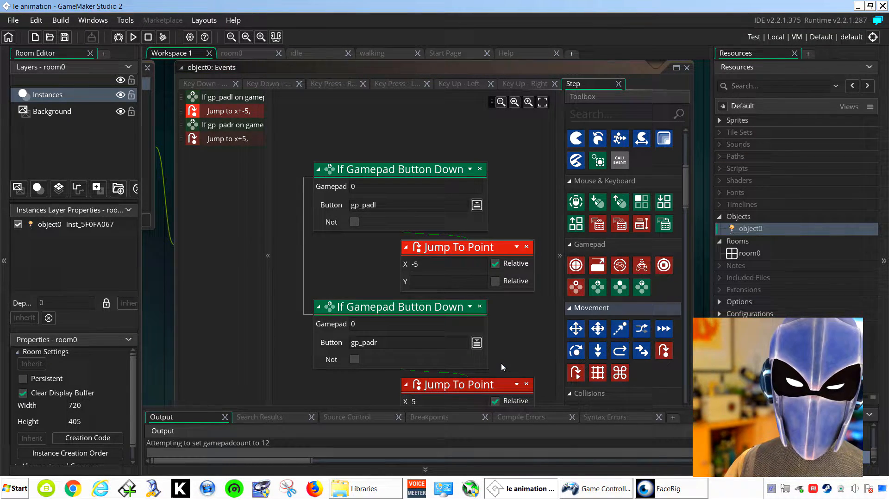
{"action": "key", "text": "Right"}
{"action": "key", "text": "Left"}
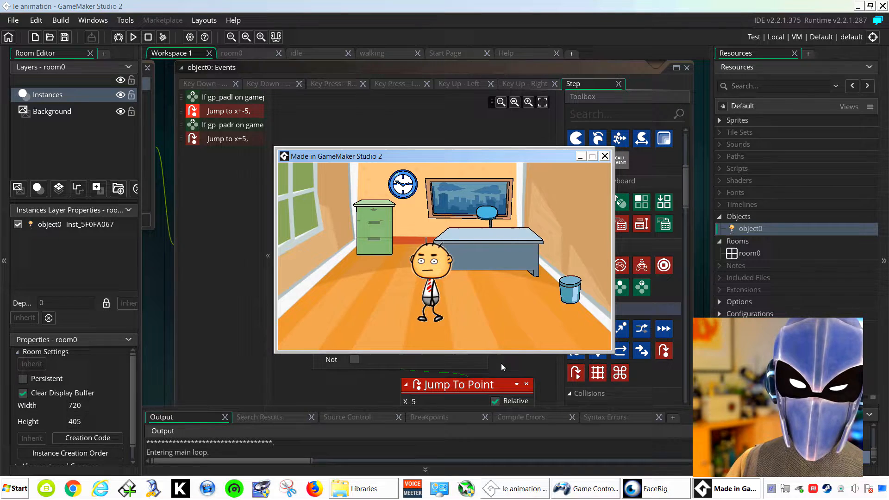
{"action": "key", "text": "Right"}
{"action": "key", "text": "Left"}
{"action": "left_click", "coordinate": [604, 155]}
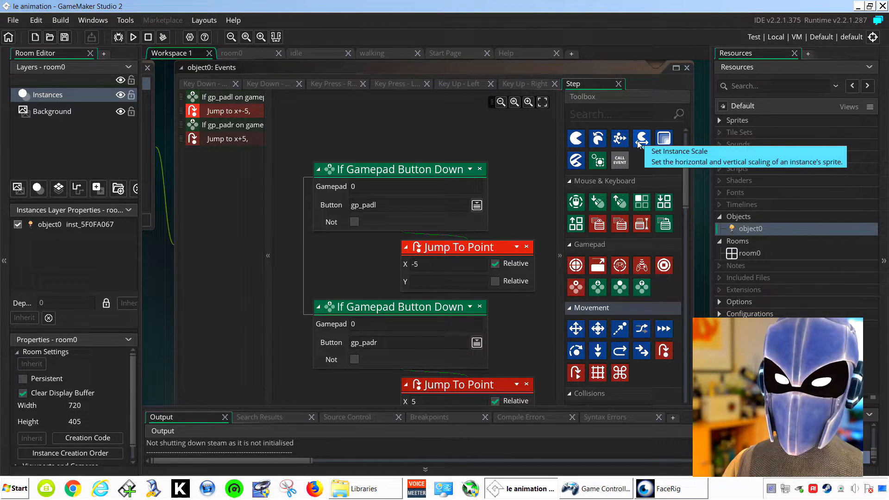
Step: Add Set Instance Scale -1,1 under the left-pad move and test the flip in a run
{"action": "left_click_drag", "start_coordinate": [641, 140], "coordinate": [529, 300]}
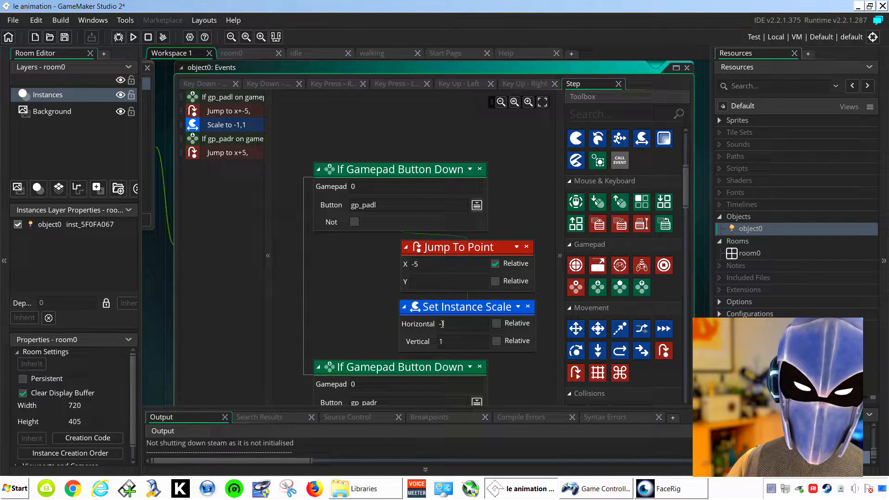
{"action": "left_click", "coordinate": [381, 309]}
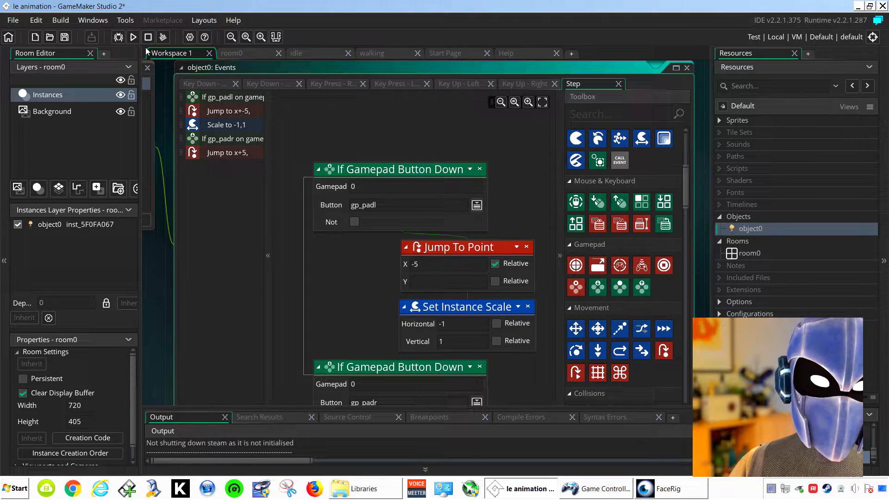
{"action": "left_click", "coordinate": [134, 38]}
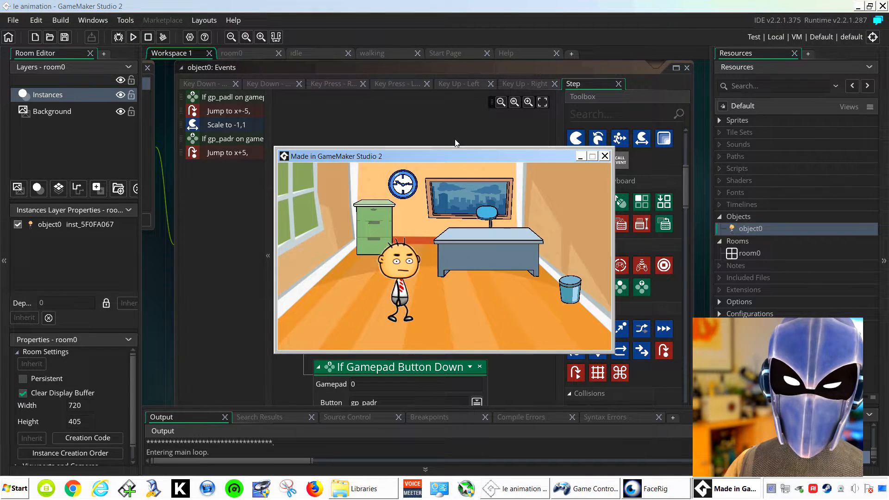
{"action": "left_click", "coordinate": [604, 155]}
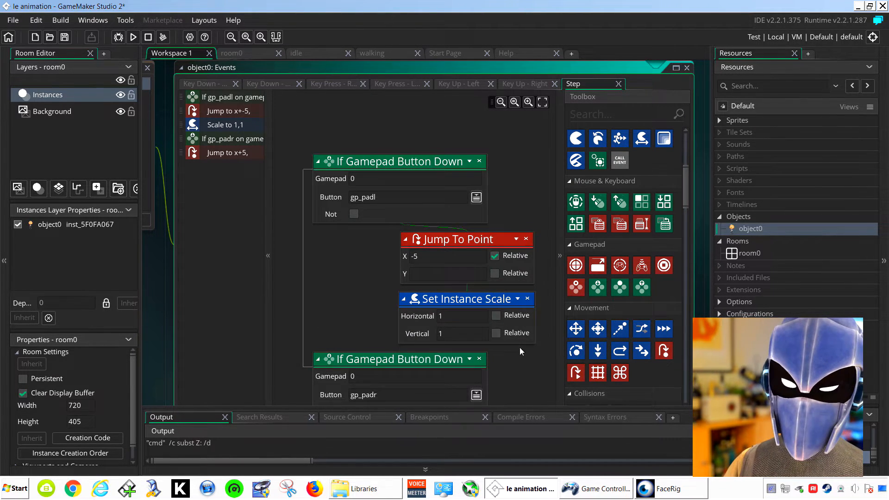
Step: Give the right-pad branch its own Set Instance Scale action with horizontal -1
{"action": "left_click_drag", "start_coordinate": [503, 359], "coordinate": [515, 220]}
{"action": "mouse_move", "coordinate": [500, 366]}
{"action": "left_mouse_down"}
{"action": "mouse_move", "coordinate": [488, 376]}
{"action": "mouse_move", "coordinate": [528, 360]}
{"action": "left_mouse_up"}
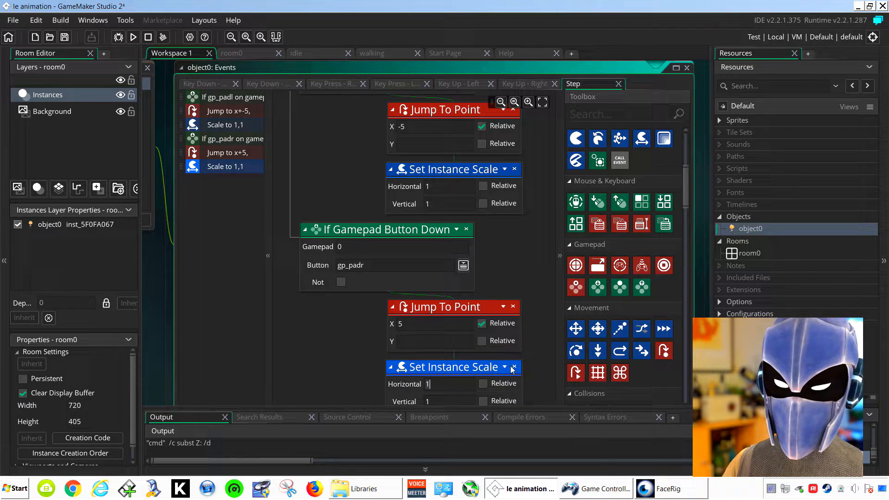
{"action": "scroll", "coordinate": [532, 359], "scroll_direction": "down", "scroll_amount": 1}
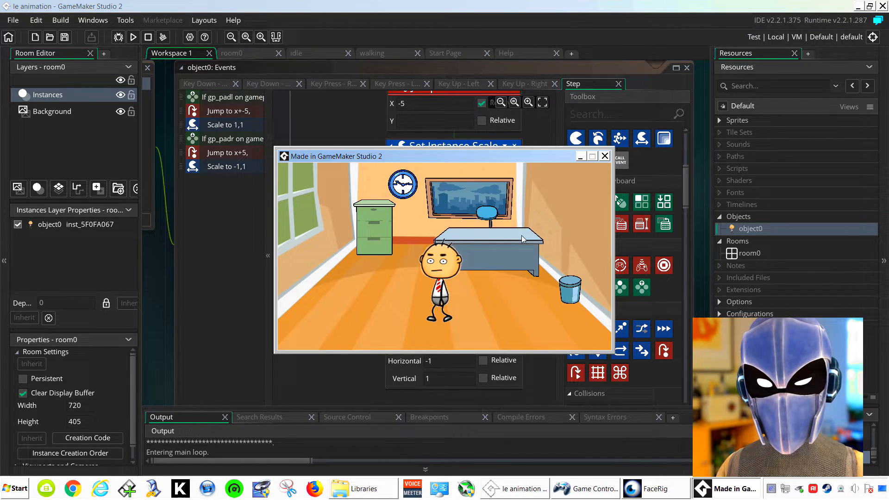
Step: Walk the character left and right in the running game to check the facing, then close it
{"action": "key", "text": "Left"}
{"action": "key", "text": "Right"}
{"action": "key", "text": "Left"}
{"action": "key", "text": "Right"}
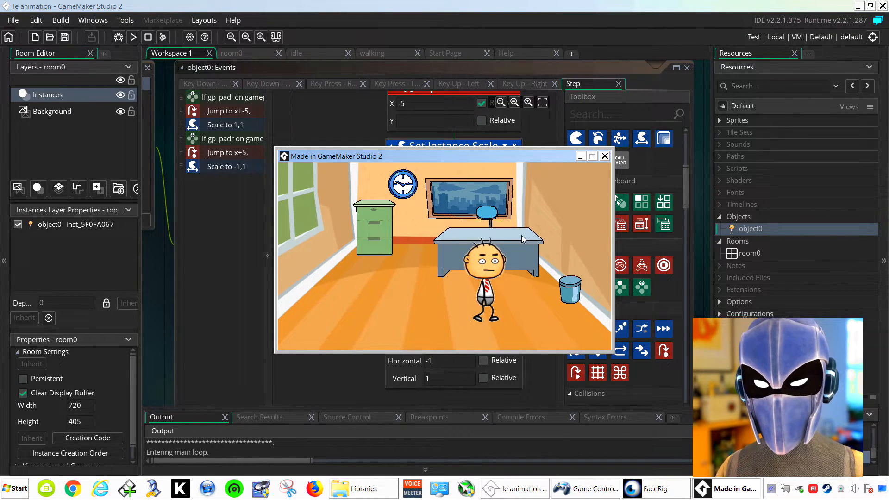
{"action": "key", "text": "Left"}
{"action": "key", "text": "Right"}
{"action": "key", "text": "Left"}
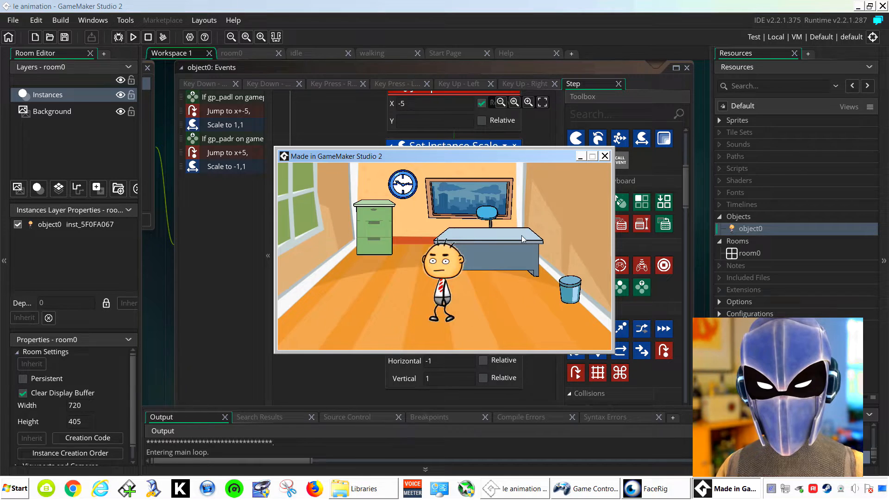
{"action": "key", "text": "Left"}
{"action": "key", "text": "Right"}
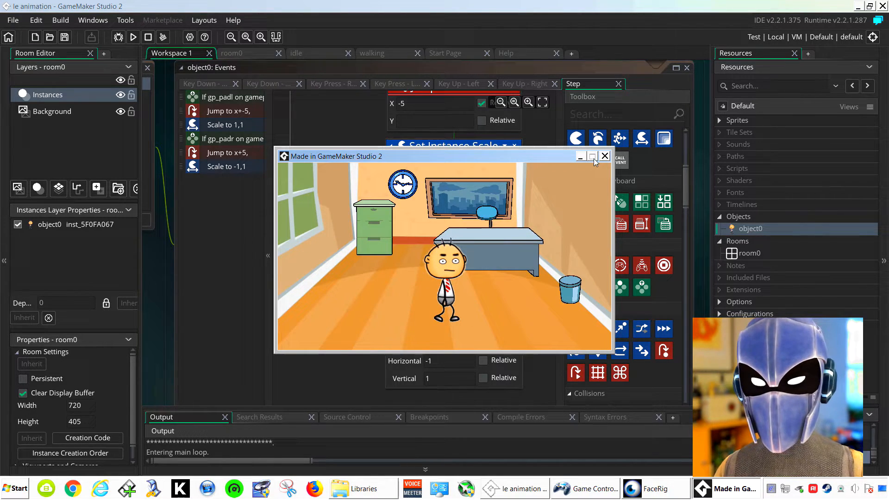
{"action": "key", "text": "Right"}
{"action": "key", "text": "Left"}
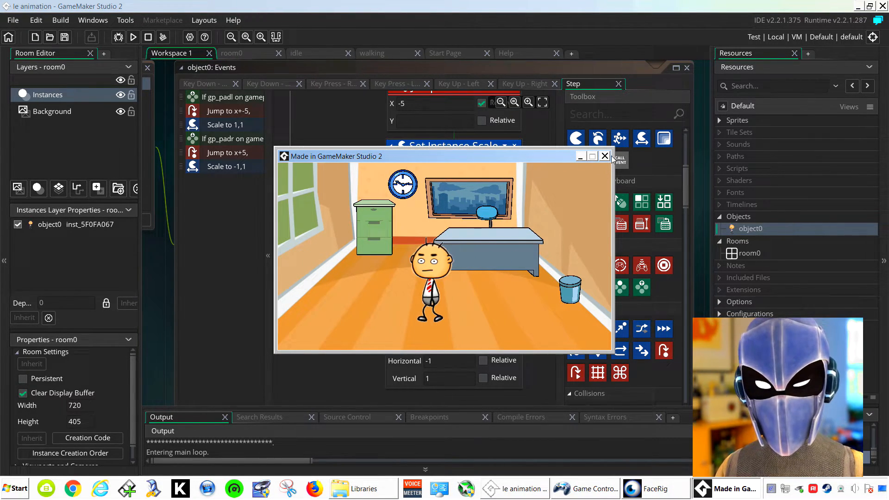
{"action": "left_click", "coordinate": [604, 156]}
Step: Pan the Events list into view and start a fresh run of the game
{"action": "left_click_drag", "start_coordinate": [228, 240], "coordinate": [441, 269]}
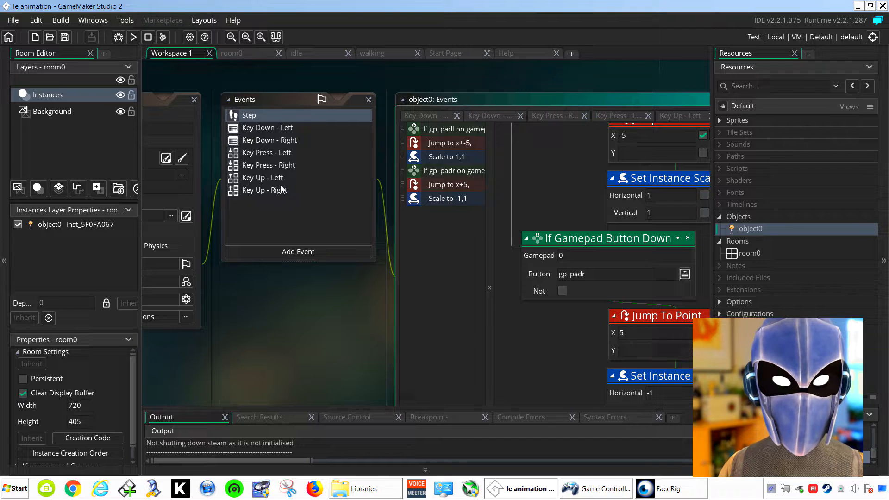
{"action": "left_click", "coordinate": [134, 39]}
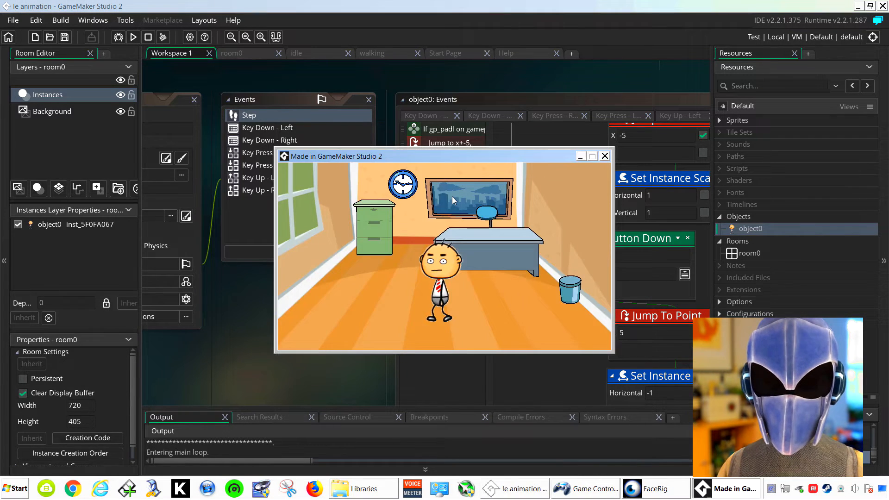
Step: Walk the character between the desk and the bin with the D-pad, then close the game
{"action": "key", "text": "Left"}
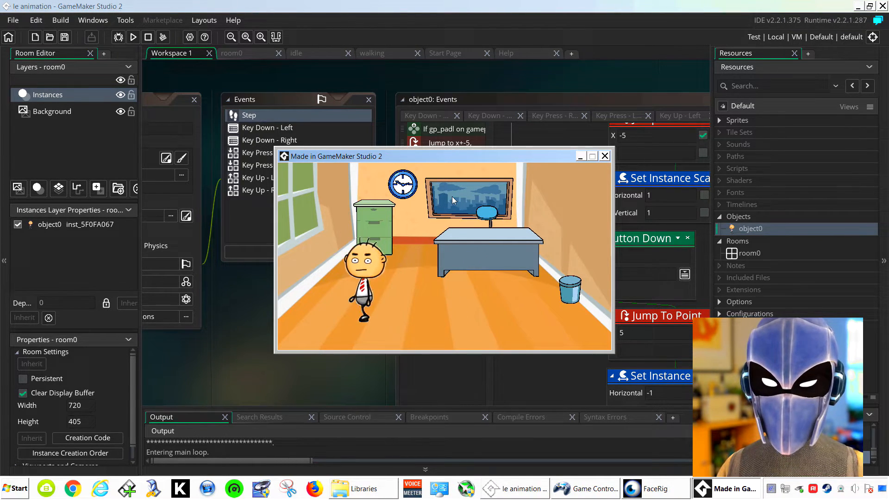
{"action": "key", "text": "Right"}
{"action": "key", "text": "Left"}
{"action": "key", "text": "Right"}
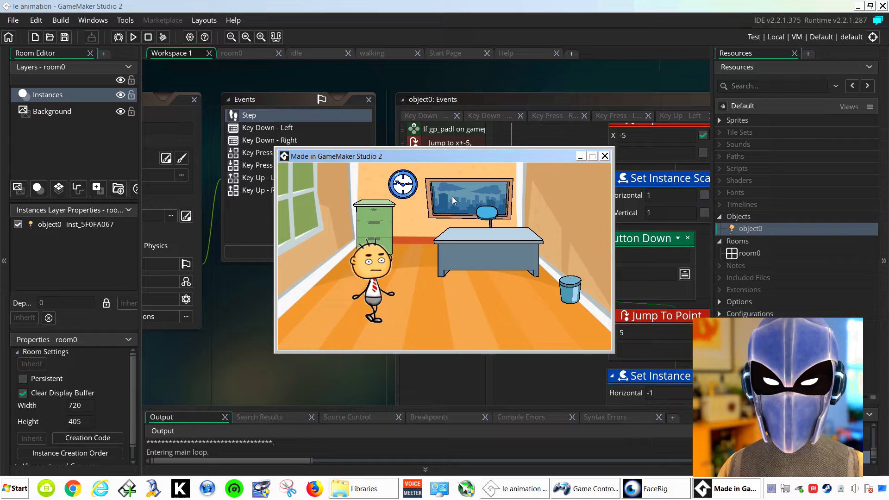
{"action": "key", "text": "Left"}
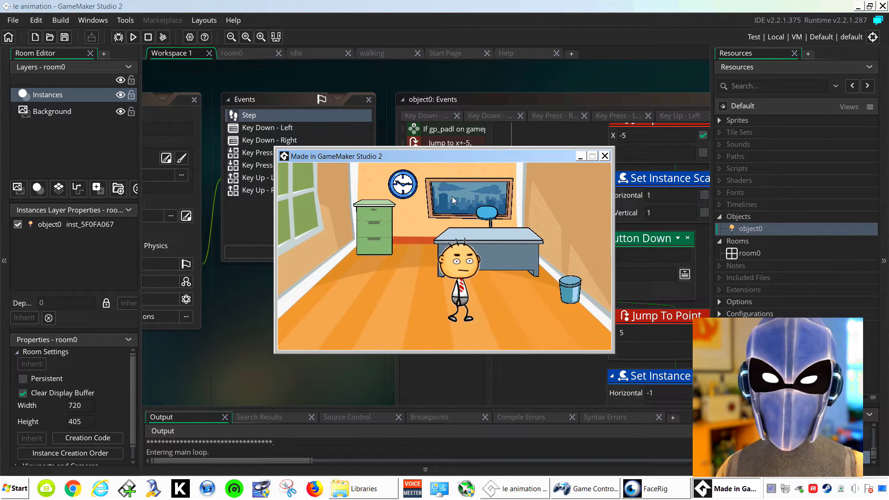
{"action": "left_click", "coordinate": [604, 157]}
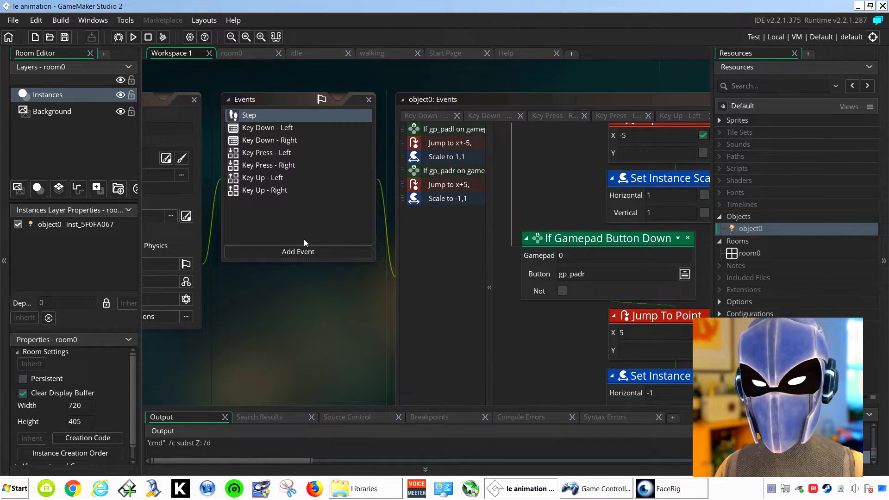
Step: Focus object0's event editor and walk the character back and forth to the bin in-game
{"action": "left_click", "coordinate": [569, 339]}
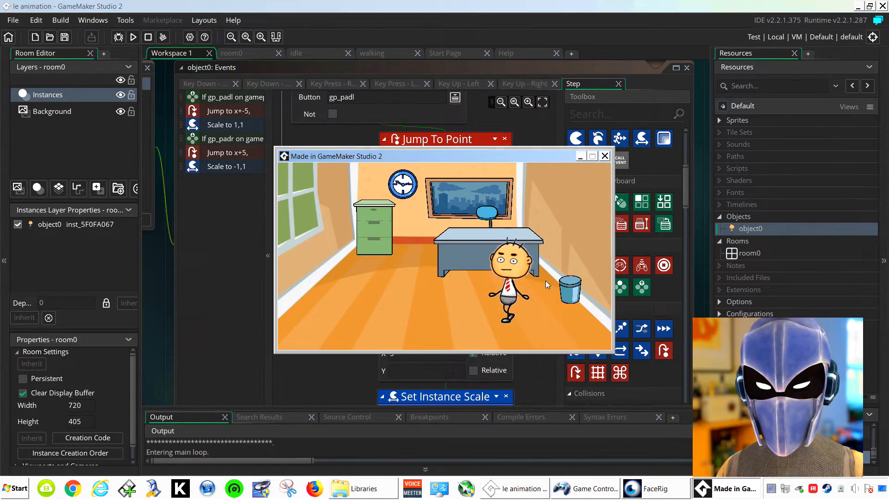
{"action": "key", "text": "Left"}
{"action": "key", "text": "Right"}
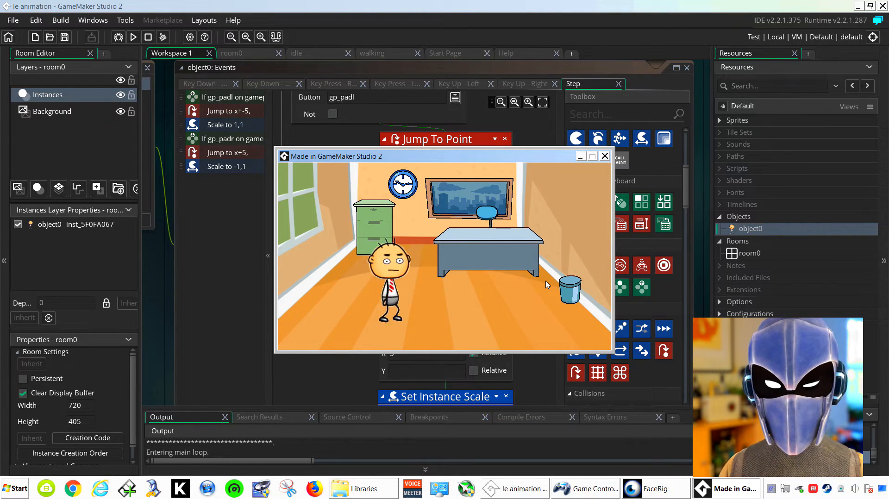
{"action": "key", "text": "Left"}
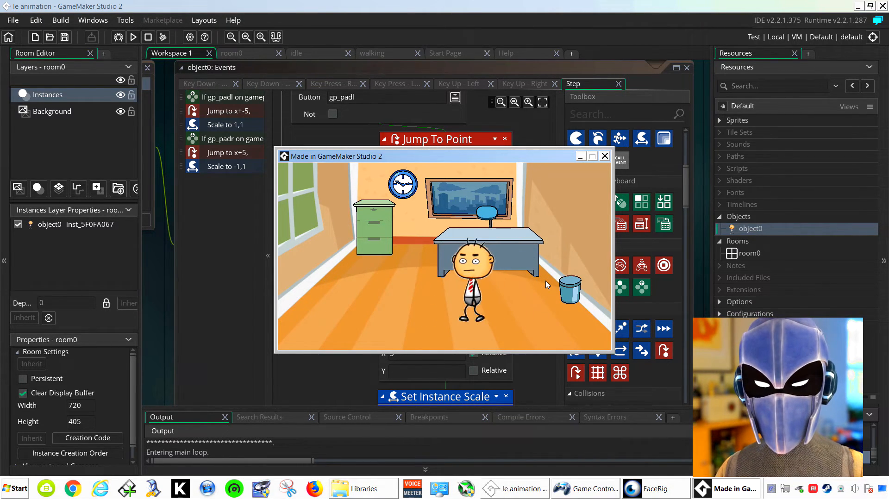
{"action": "key", "text": "Right"}
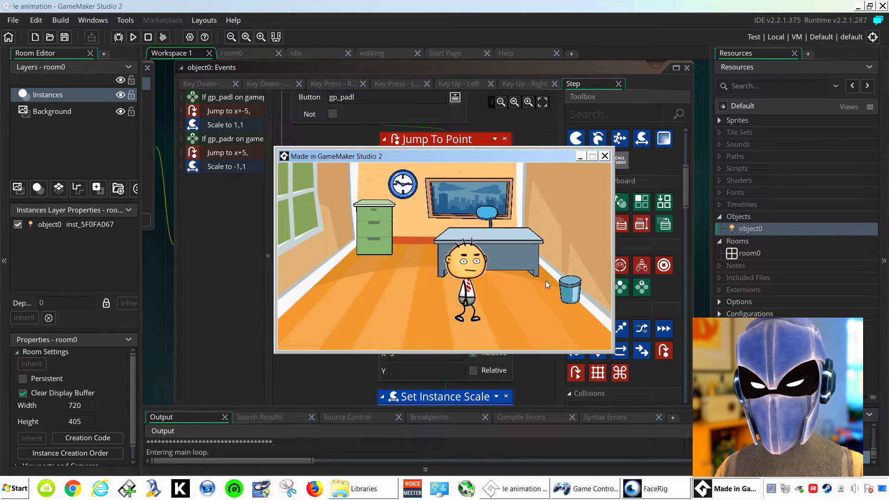
{"action": "key", "text": "Left"}
{"action": "key", "text": "Right"}
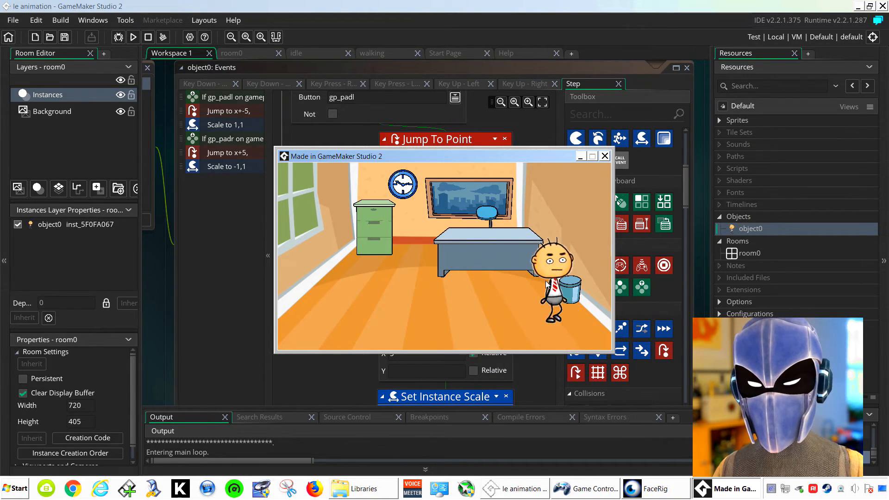
{"action": "key", "text": "Left"}
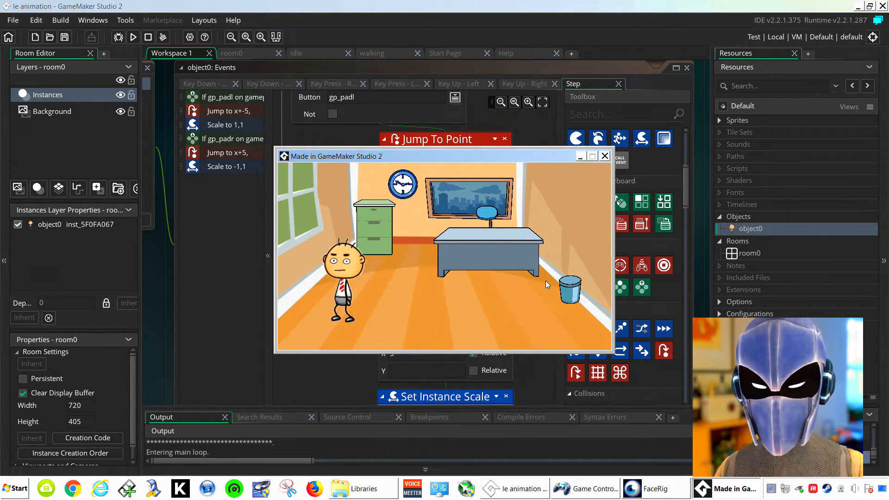